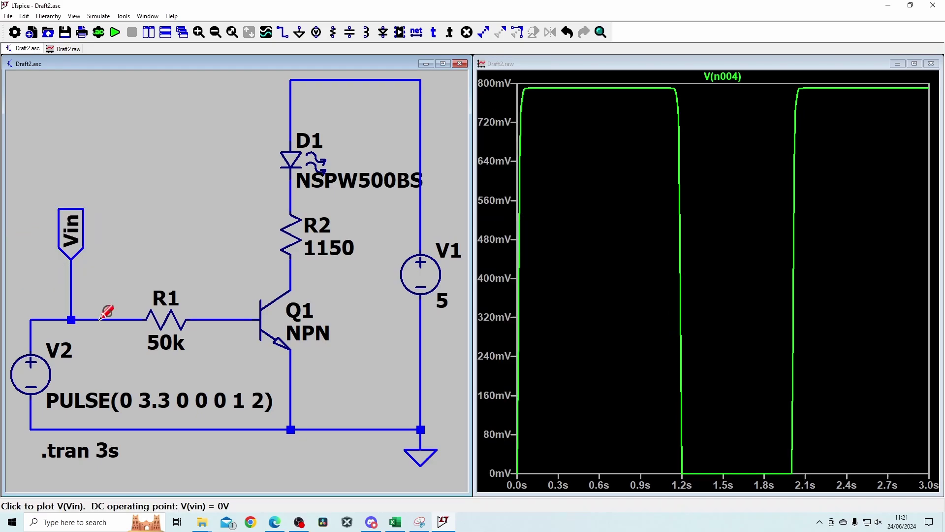
Attach the Vin label to the V2–R1 wire and label the R1–Q1 base node Vb.
{"action": "left_click", "coordinate": [101, 318]}
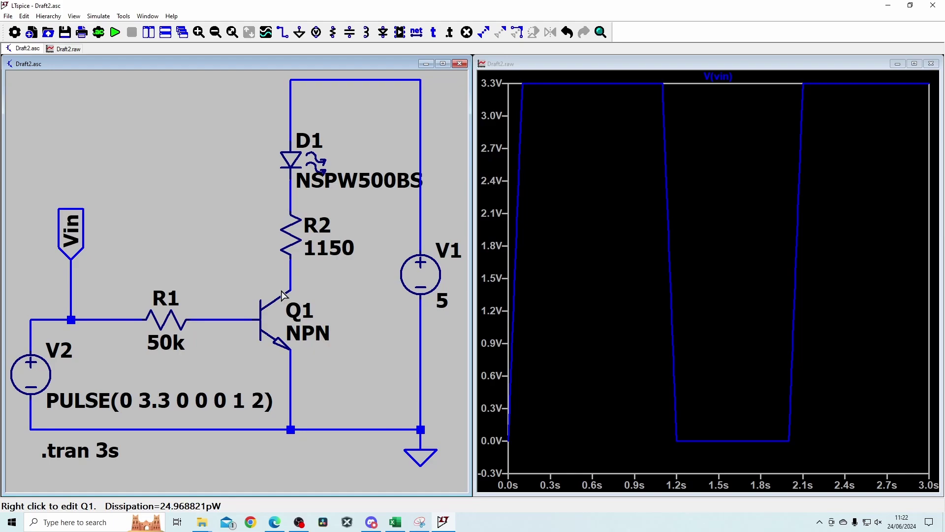
{"action": "key", "text": "F4"}
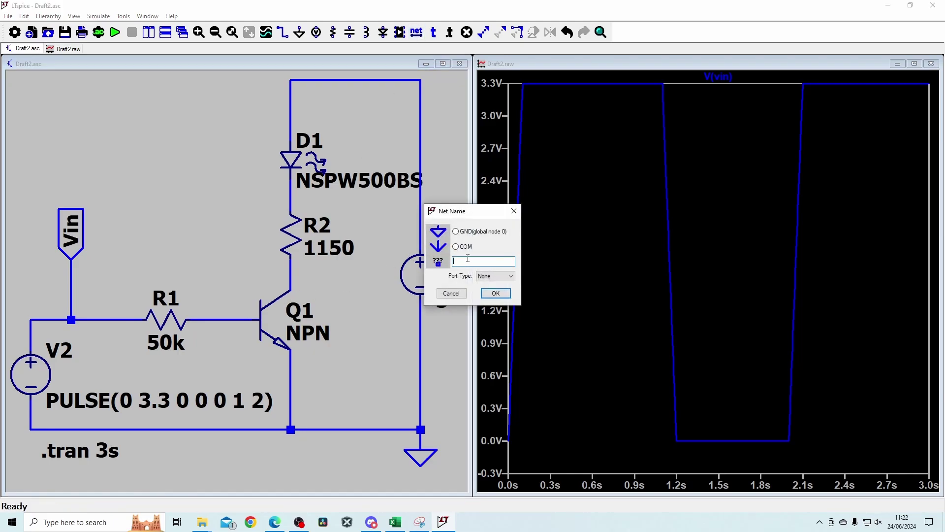
{"action": "type", "text": "Vb"}
{"action": "key", "text": "Return"}
{"action": "left_click", "coordinate": [221, 320]}
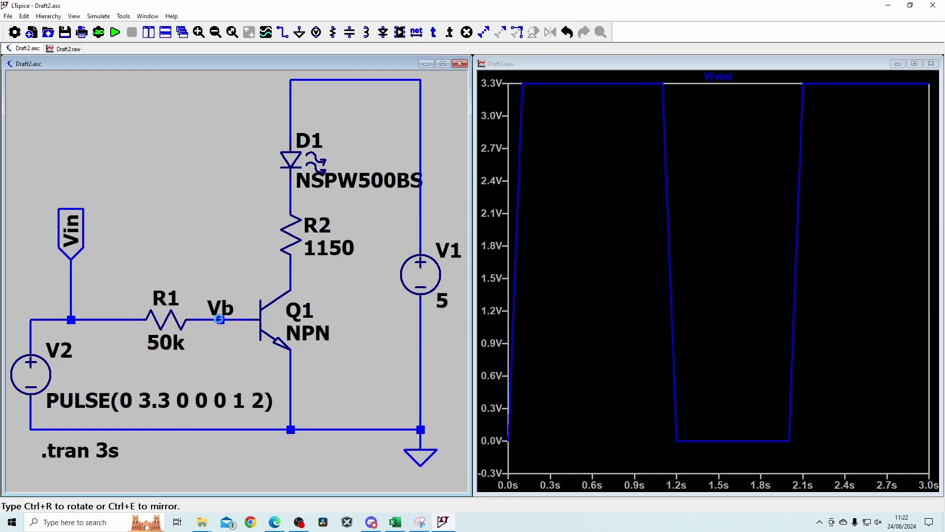
{"action": "key", "text": "Escape"}
{"action": "left_click", "coordinate": [231, 355]}
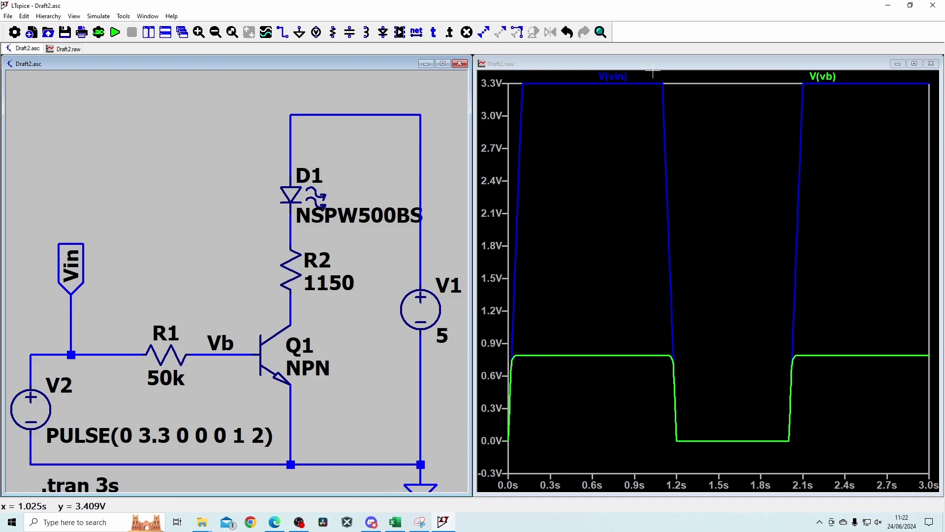
Place Cursor 1 on V(vb) and read about 790.9 mV at 466.67 ms.
{"action": "left_click", "coordinate": [823, 76]}
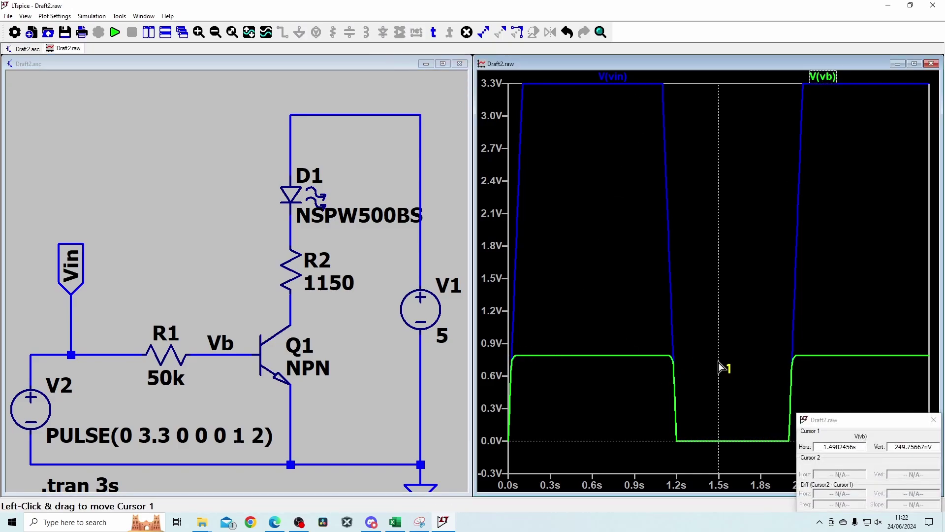
{"action": "left_click_drag", "start_coordinate": [722, 368], "coordinate": [574, 358]}
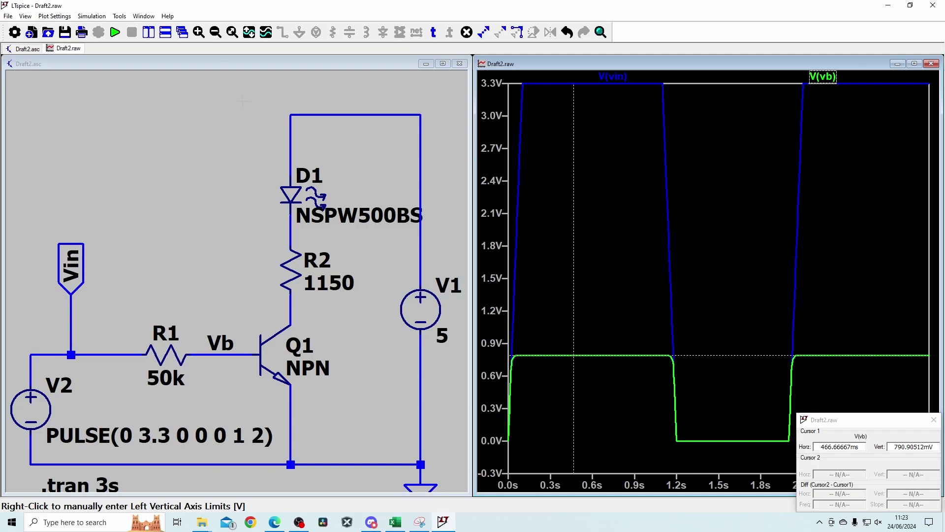
Plot the voltage across LED D1 and read it with a cursor during the pulse high.
{"action": "left_click", "coordinate": [115, 32]}
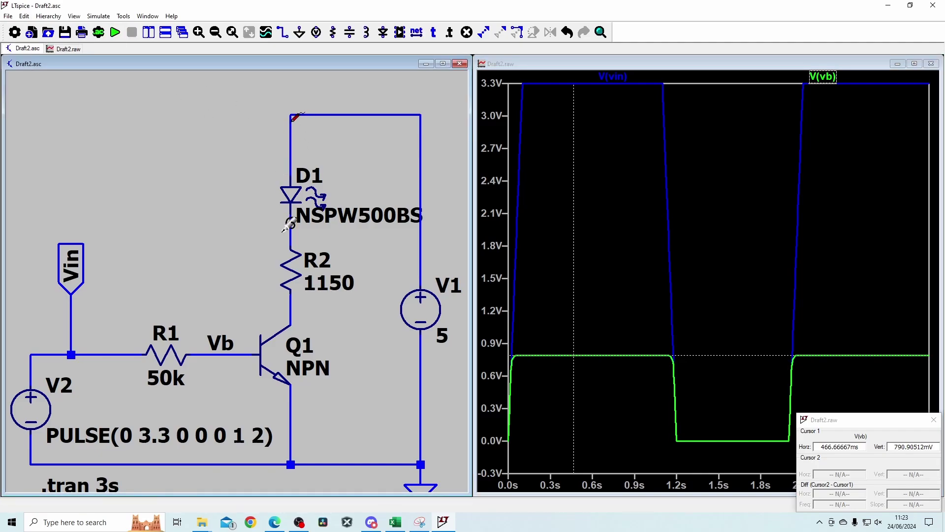
{"action": "left_click_drag", "start_coordinate": [289, 226], "coordinate": [296, 224]}
{"action": "left_click_drag", "start_coordinate": [297, 130], "coordinate": [295, 222]}
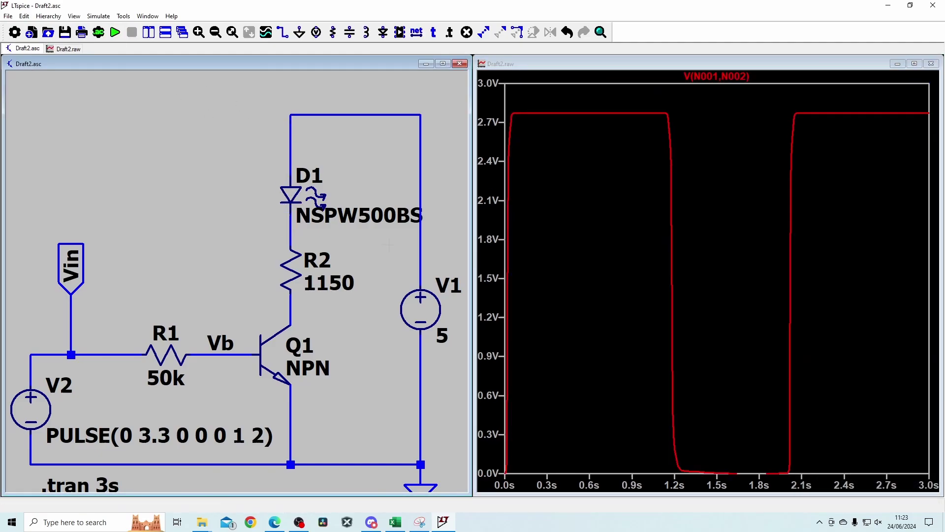
{"action": "left_click", "coordinate": [733, 81]}
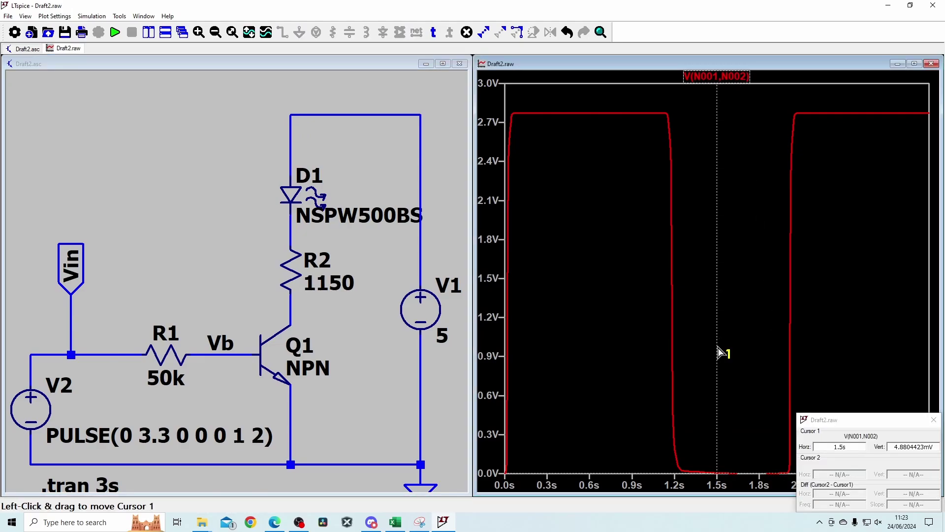
{"action": "left_click_drag", "start_coordinate": [719, 353], "coordinate": [613, 339]}
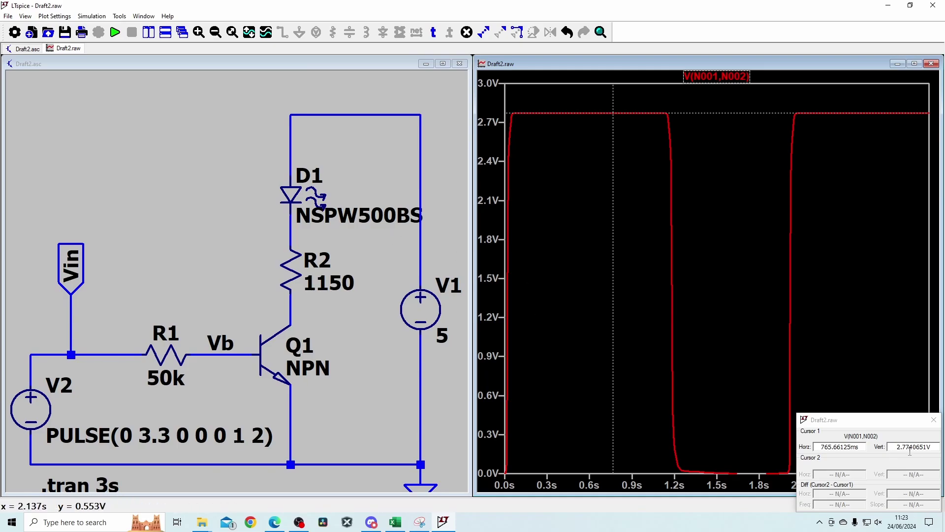
Plot the LED current I(D1), then replot the D1 voltage with a cursor attached.
{"action": "left_click", "coordinate": [291, 195]}
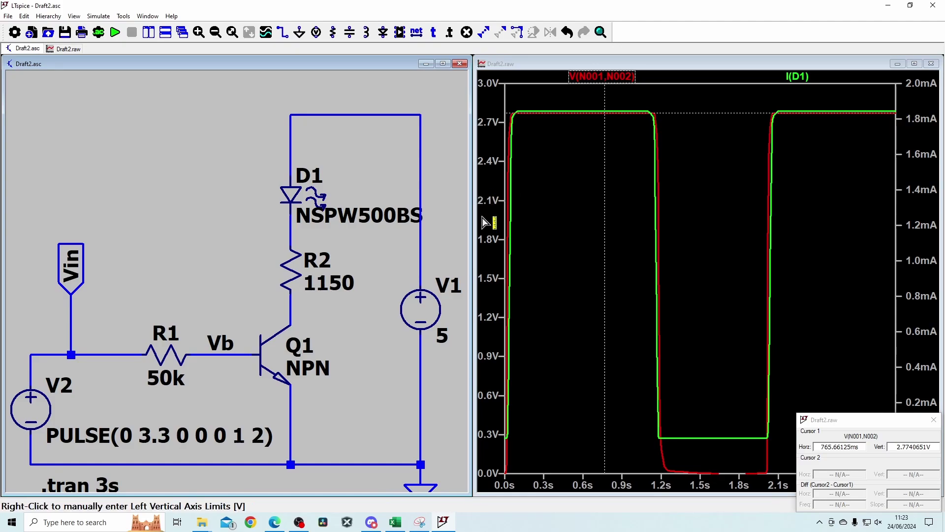
{"action": "left_click", "coordinate": [287, 197]}
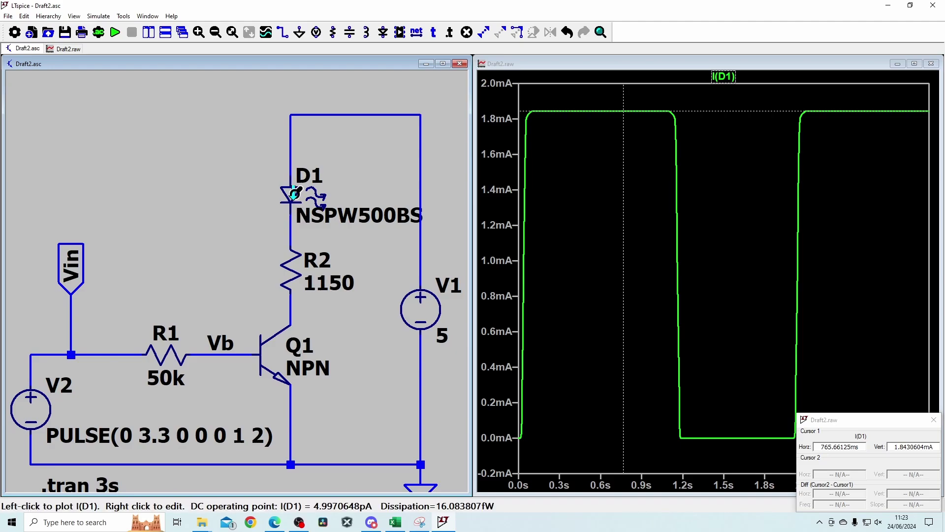
{"action": "left_click_drag", "start_coordinate": [291, 213], "coordinate": [295, 220]}
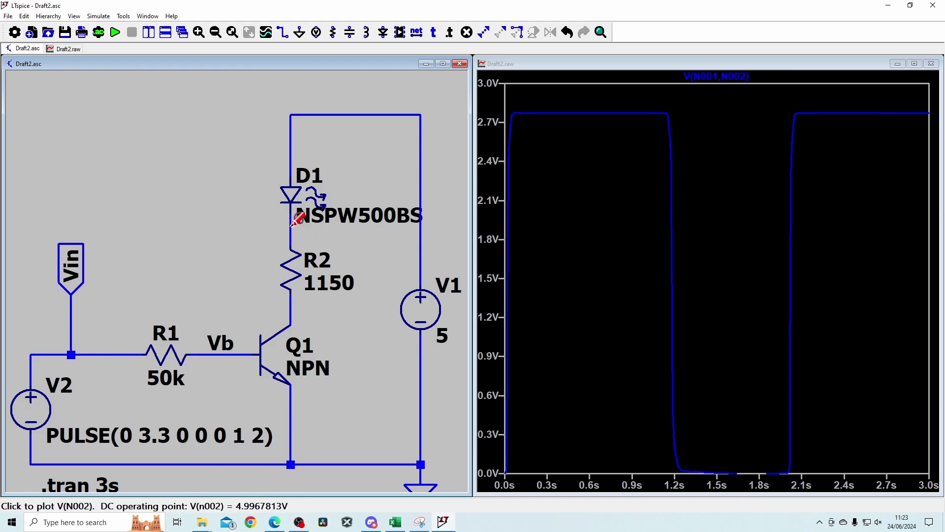
{"action": "left_click", "coordinate": [702, 78]}
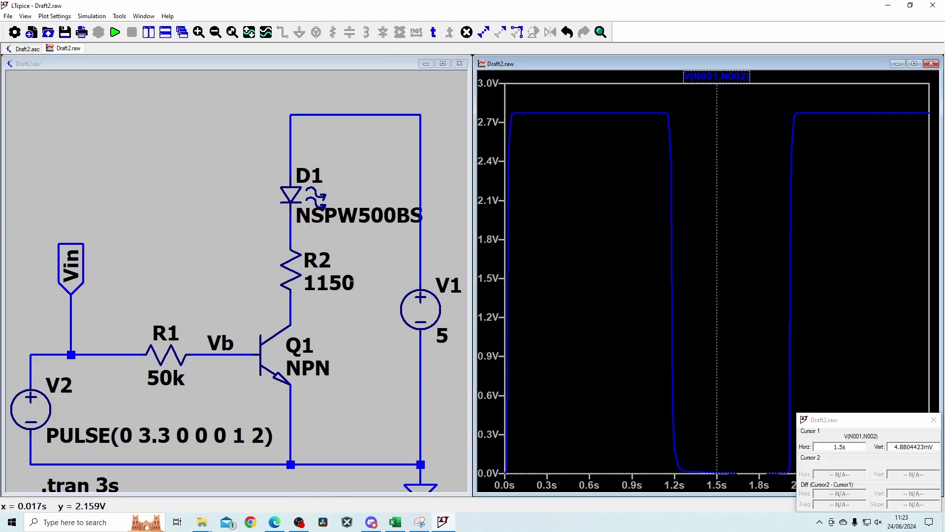
Change R2 from 1150 to 1100 and replot the LED current I(D1).
{"action": "right_click", "coordinate": [329, 283]}
{"action": "type", "text": "1100"}
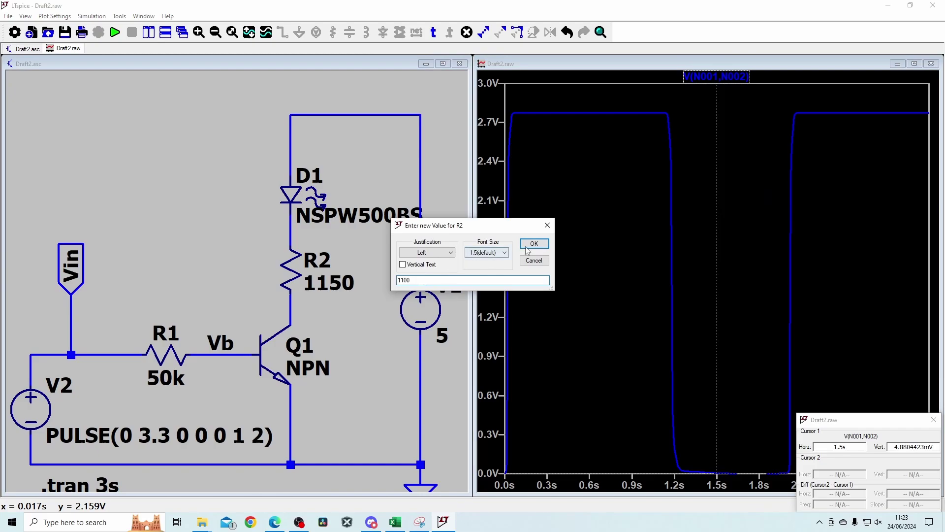
{"action": "key", "text": "Return"}
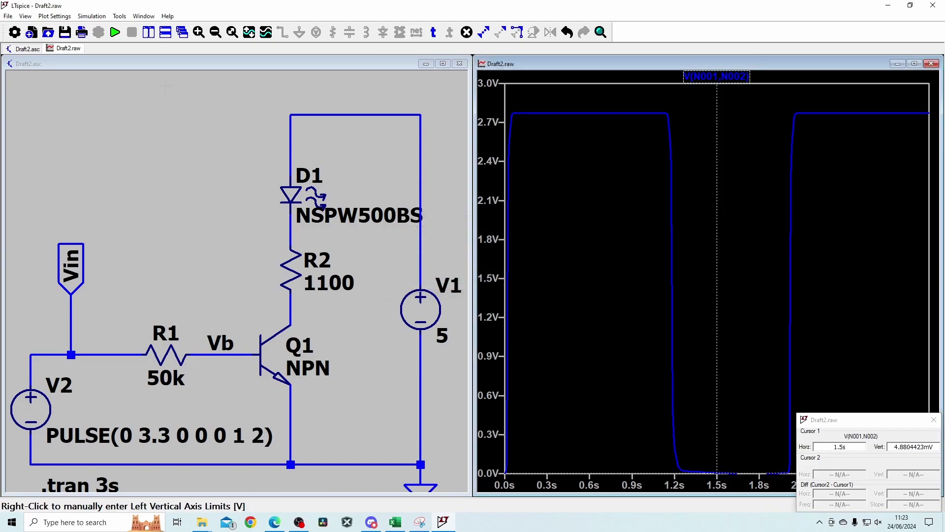
{"action": "left_click", "coordinate": [288, 194]}
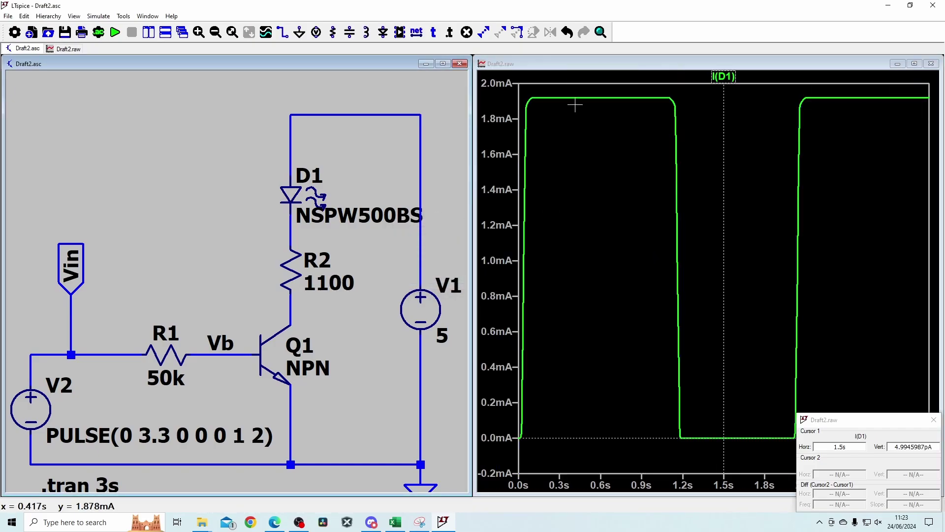
Read I(D1) at about 1.92 mA, then replot the voltage across D1, about 2.78 V.
{"action": "left_click_drag", "start_coordinate": [725, 130], "coordinate": [614, 184]}
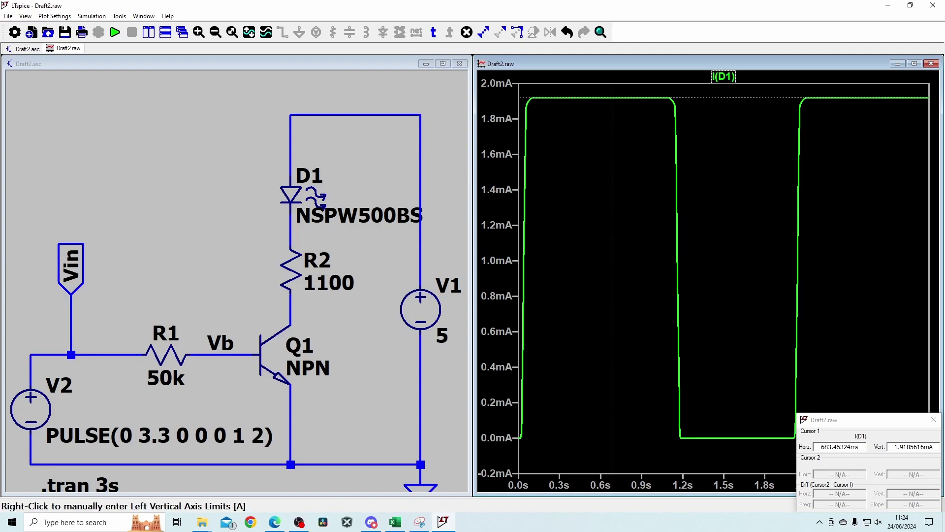
{"action": "left_click", "coordinate": [291, 229]}
{"action": "left_click_drag", "start_coordinate": [291, 229], "coordinate": [291, 192]}
{"action": "left_click", "coordinate": [291, 196]}
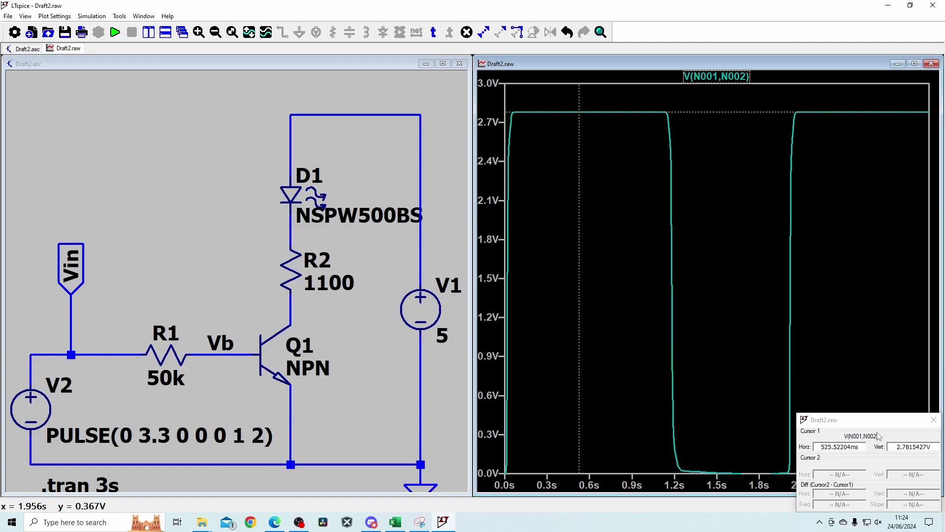
Plot V(vin) together with the LED current I(D1).
{"action": "left_click", "coordinate": [120, 339]}
{"action": "left_click", "coordinate": [59, 346]}
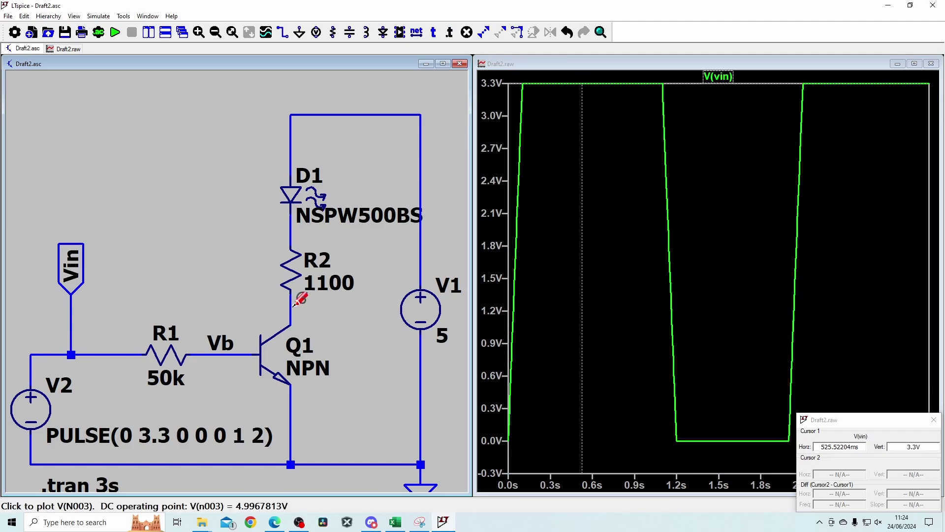
{"action": "left_click", "coordinate": [289, 197]}
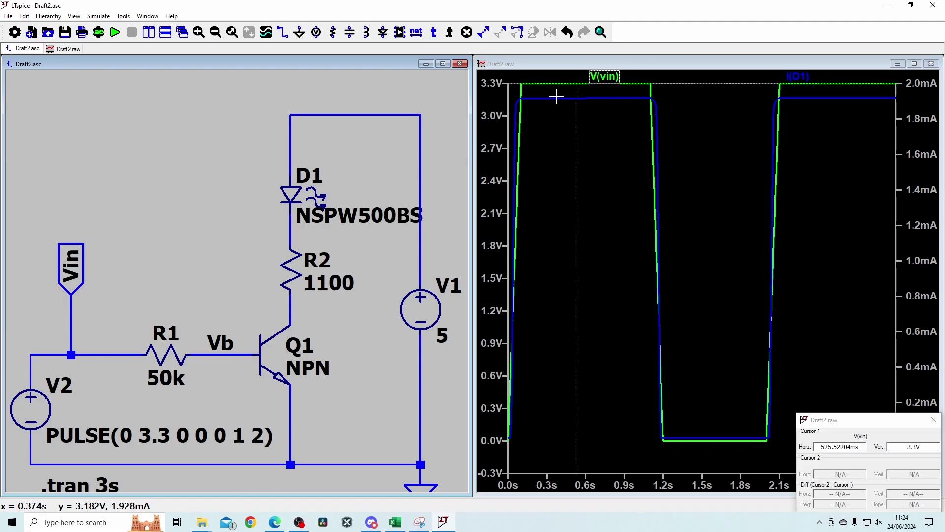
Add Cursor 2, move Cursor 1 into the pulse low, and plot V(N002,N003).
{"action": "left_click", "coordinate": [667, 214]}
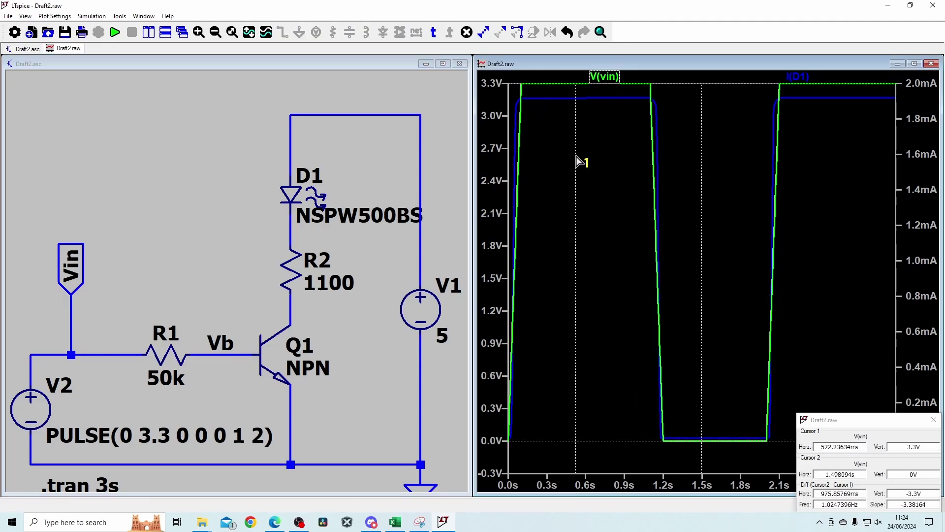
{"action": "left_click_drag", "start_coordinate": [579, 170], "coordinate": [695, 445]}
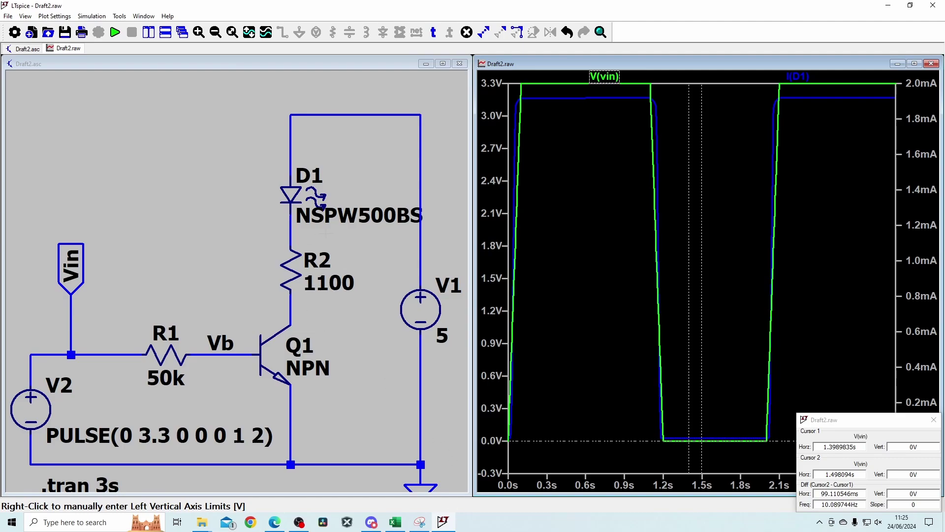
{"action": "left_click", "coordinate": [292, 241]}
{"action": "left_click_drag", "start_coordinate": [291, 230], "coordinate": [292, 298]}
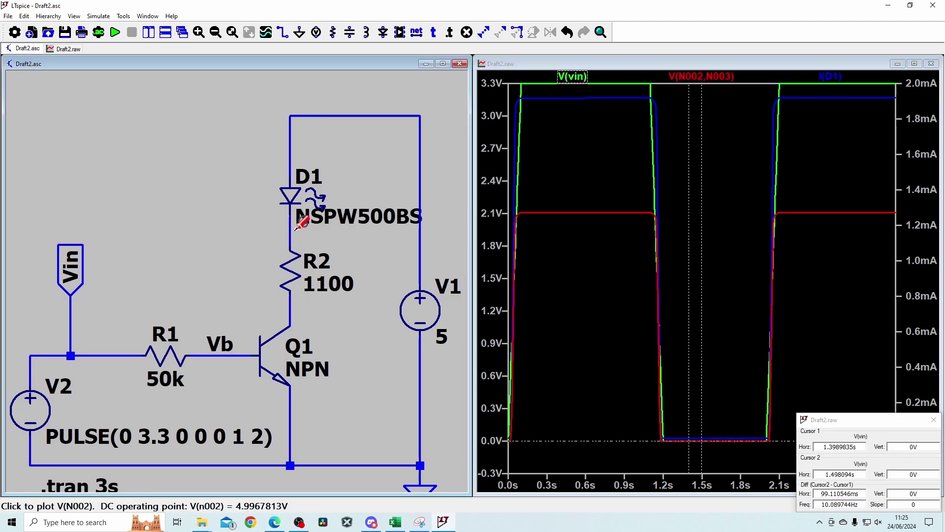